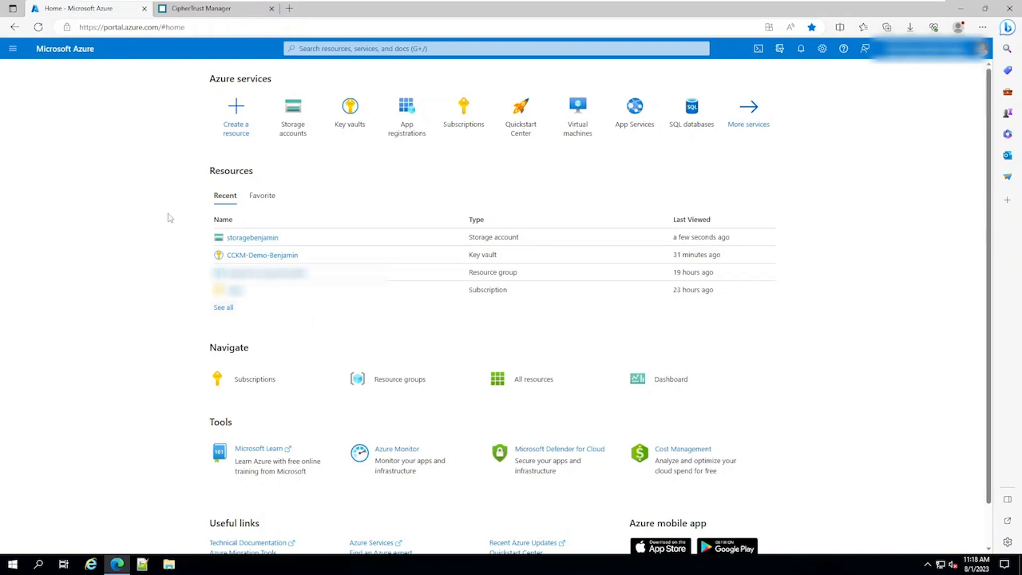
- Open the storagebenjamin storage account's encryption settings and select the key version in use
click(250, 239)
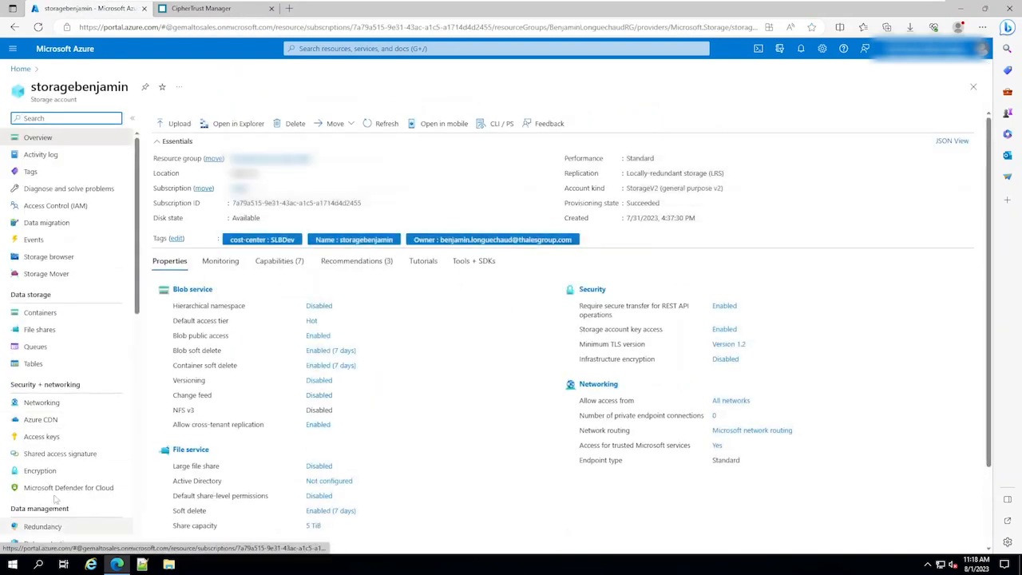
scroll(55, 360, down, 5)
click(44, 281)
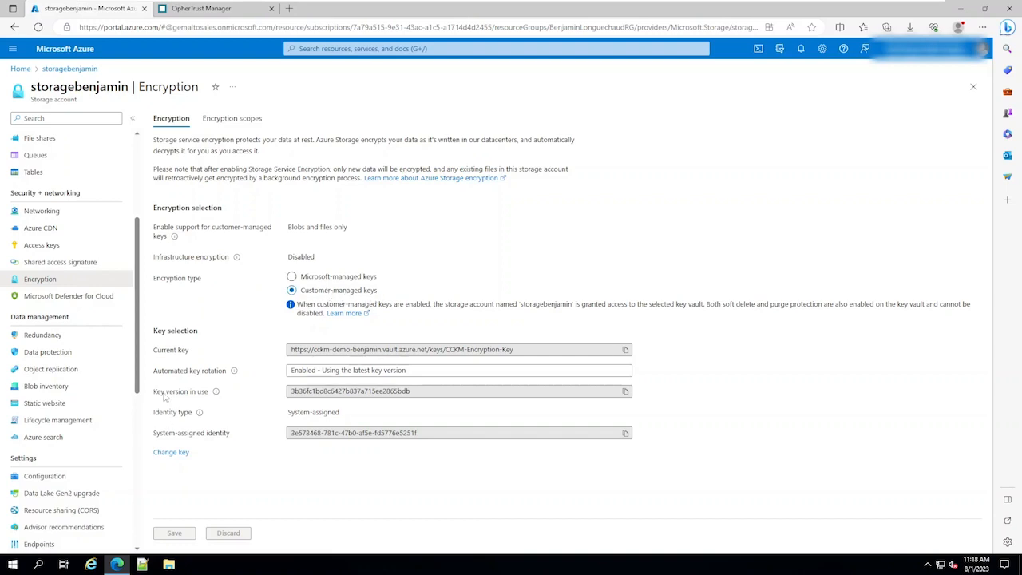
click(292, 390)
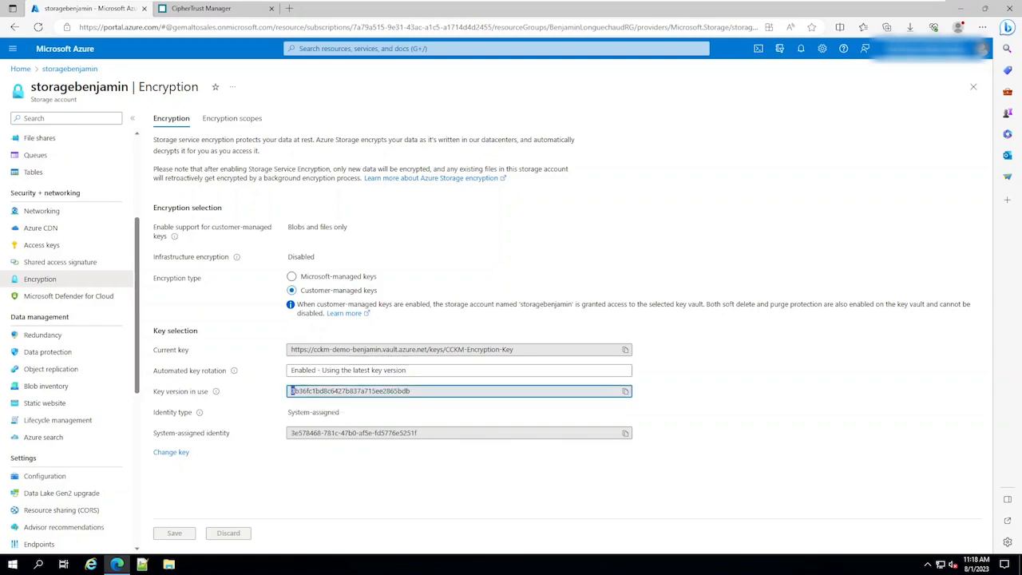
drag(297, 391, 307, 392)
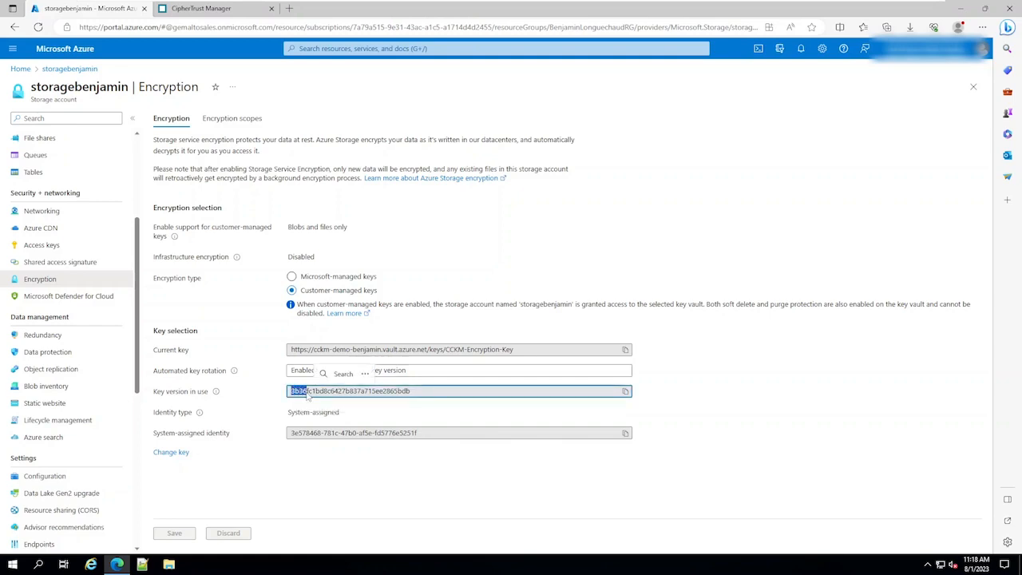
- Switch to CipherTrust Manager and open the Azure keys list in Cloud Key Manager
click(201, 11)
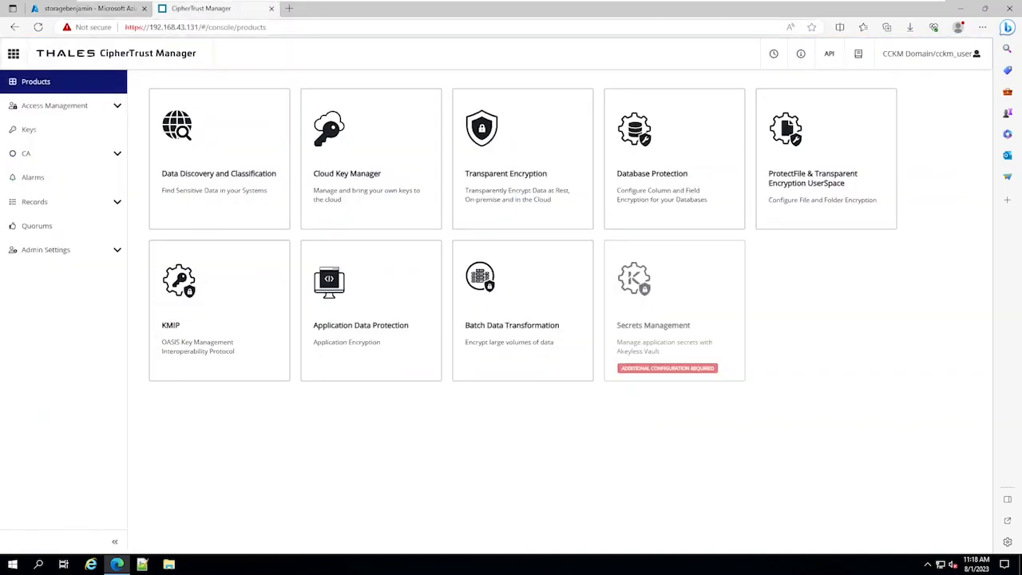
click(348, 165)
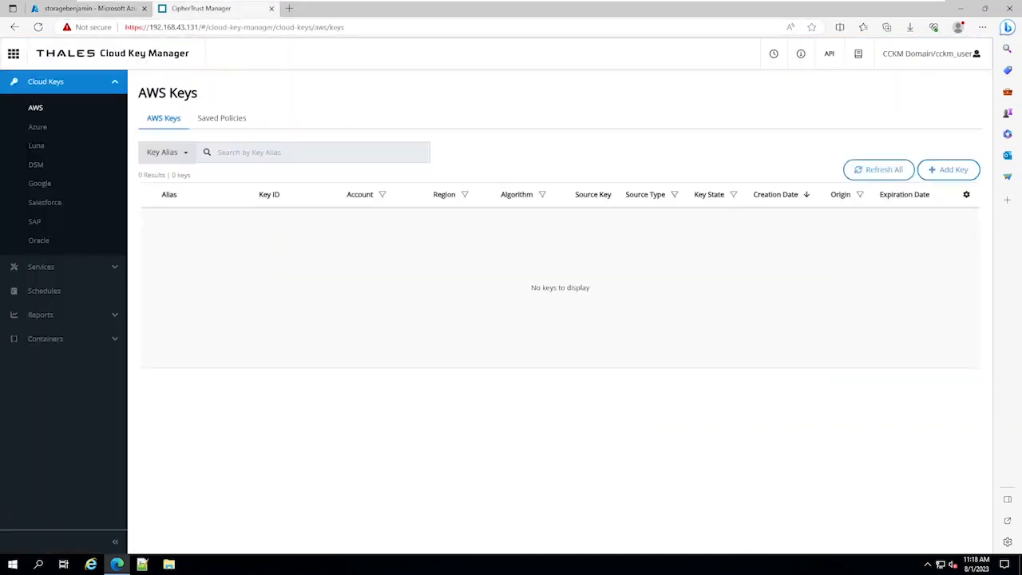
click(38, 128)
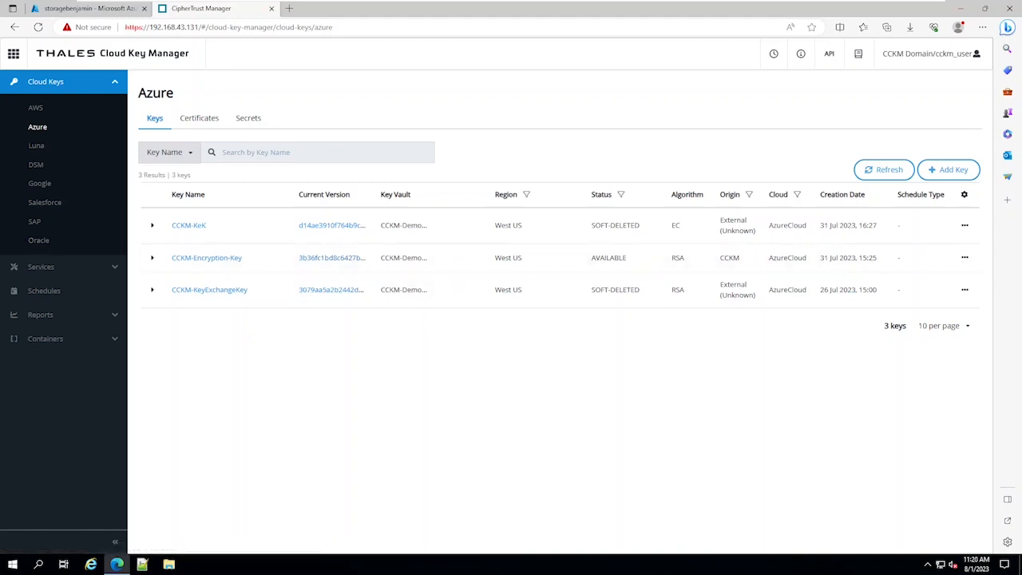
- Return to the storage account, browse the fileshare file share and download CCKM-for-SAP-Applications-sb-azure.pdf
click(84, 10)
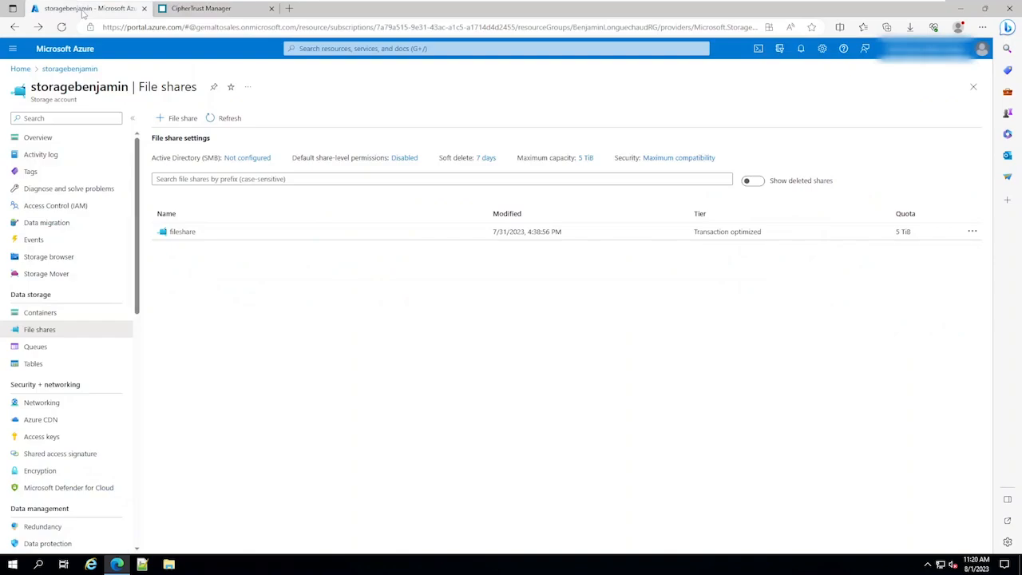
click(188, 237)
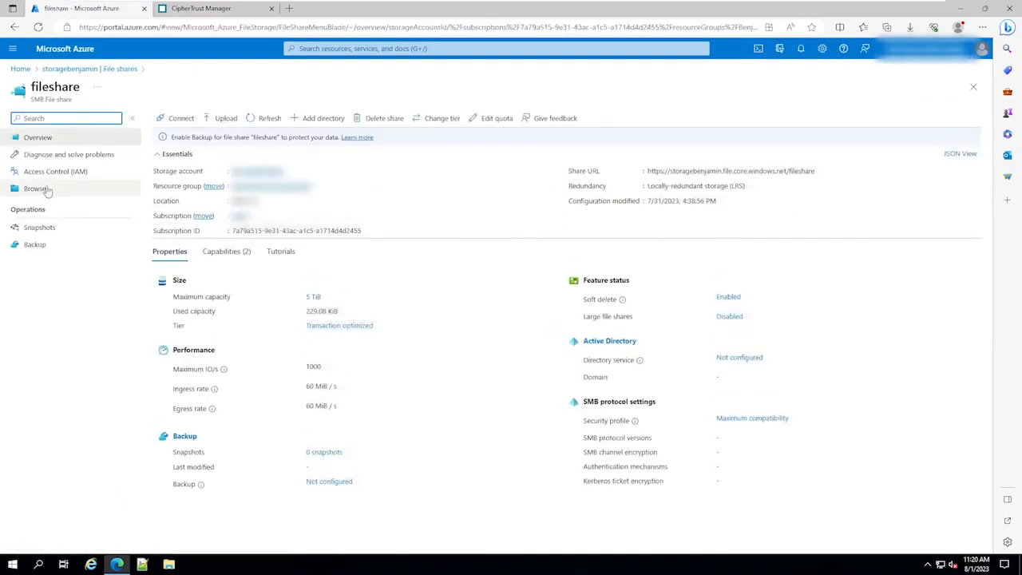
click(48, 189)
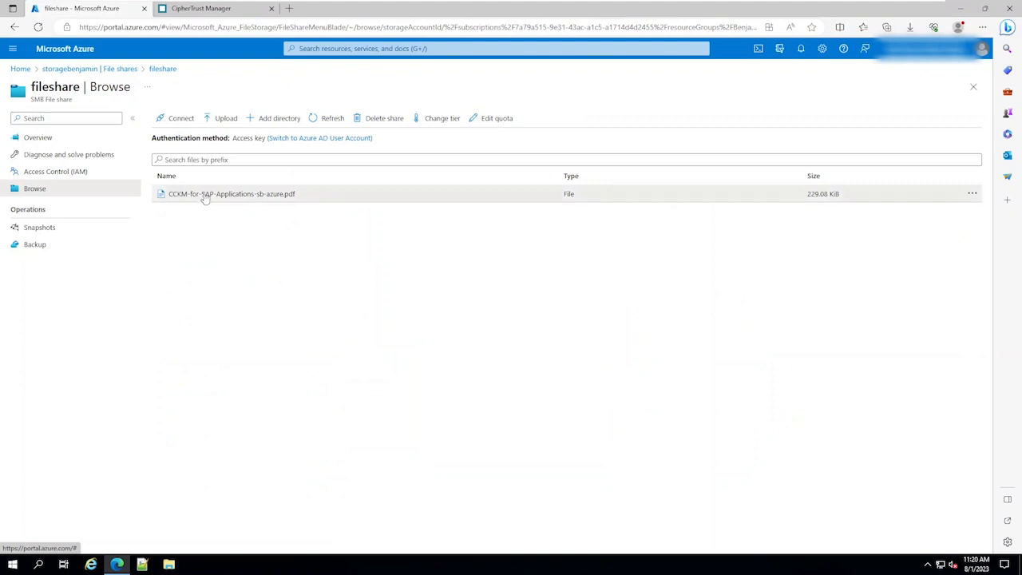
click(205, 198)
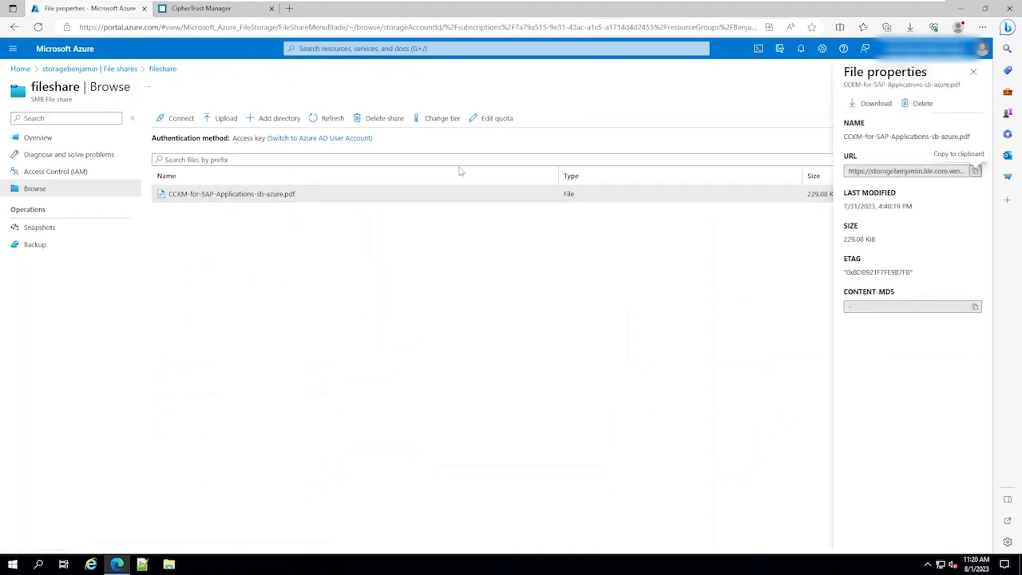
click(871, 104)
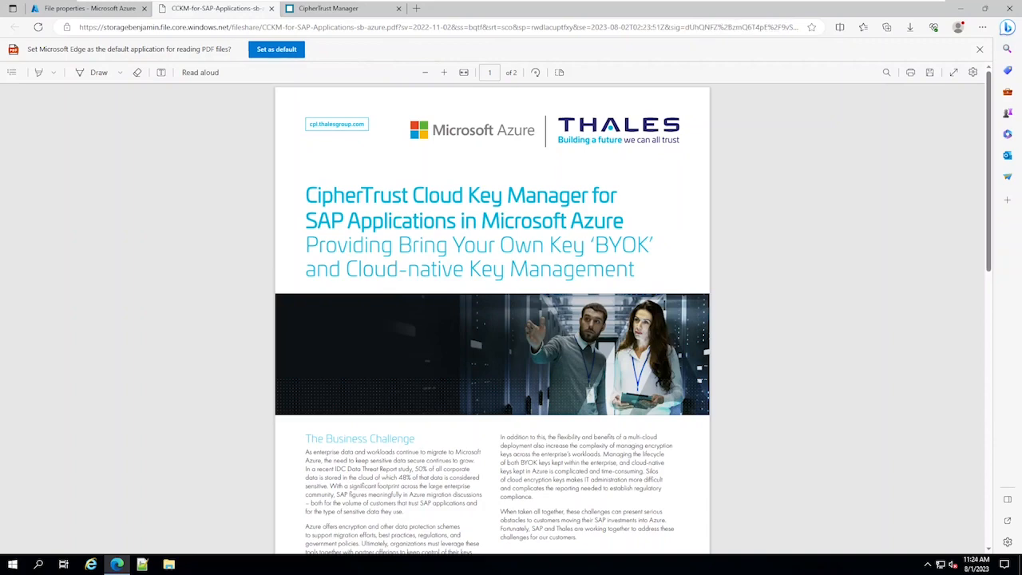
- Soft-delete the CCKM-Encryption-Key in the Cloud Key Manager Azure keys list
click(352, 10)
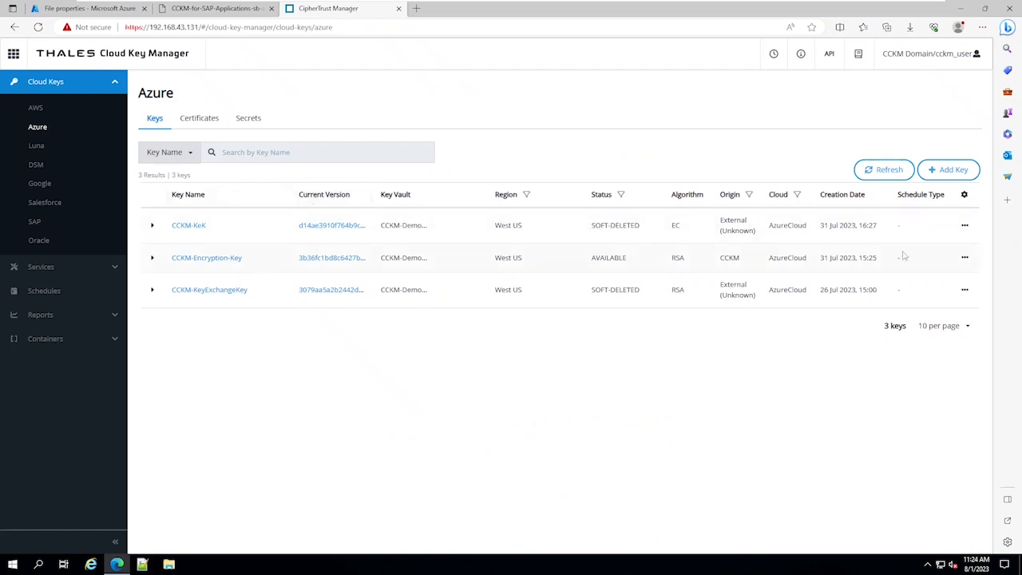
click(964, 257)
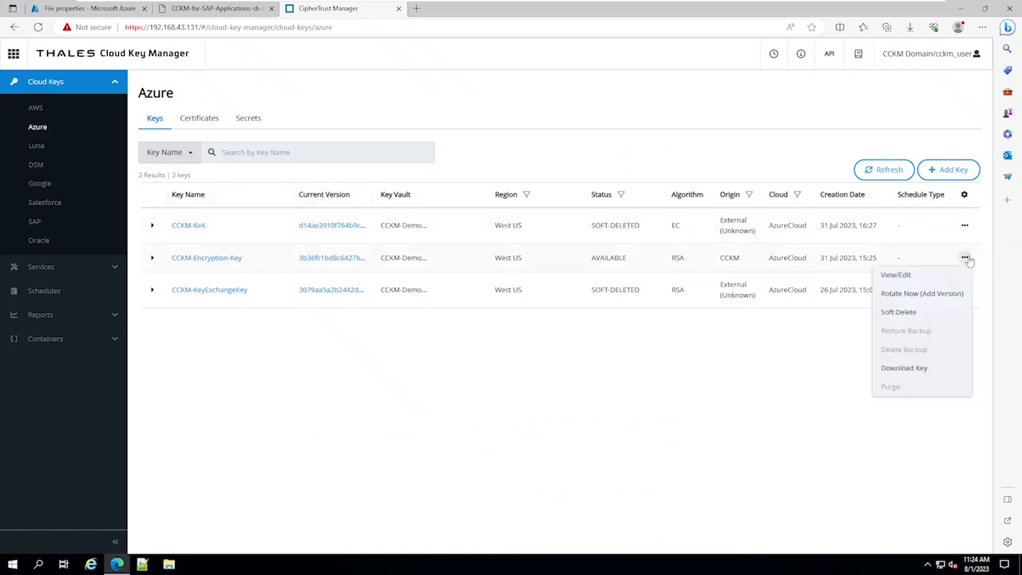
click(914, 316)
click(638, 331)
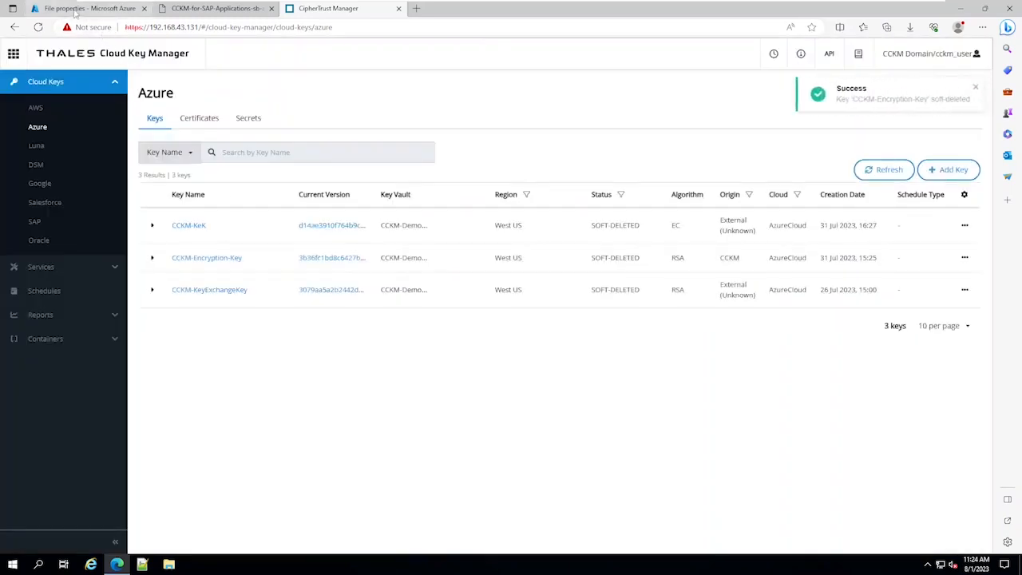
- Reload the fileshare file share's file listing in the Azure portal to check access
click(76, 10)
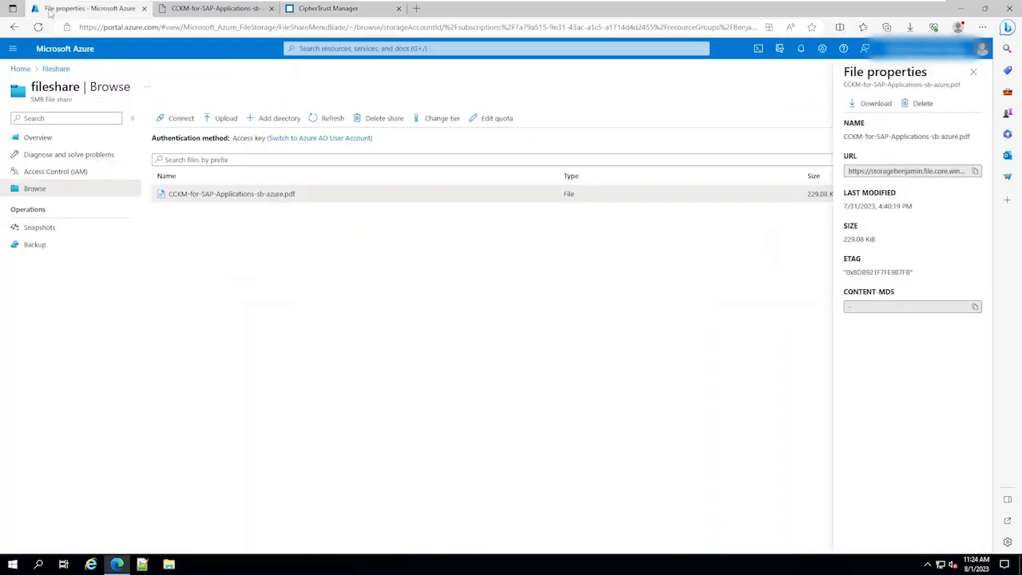
click(35, 142)
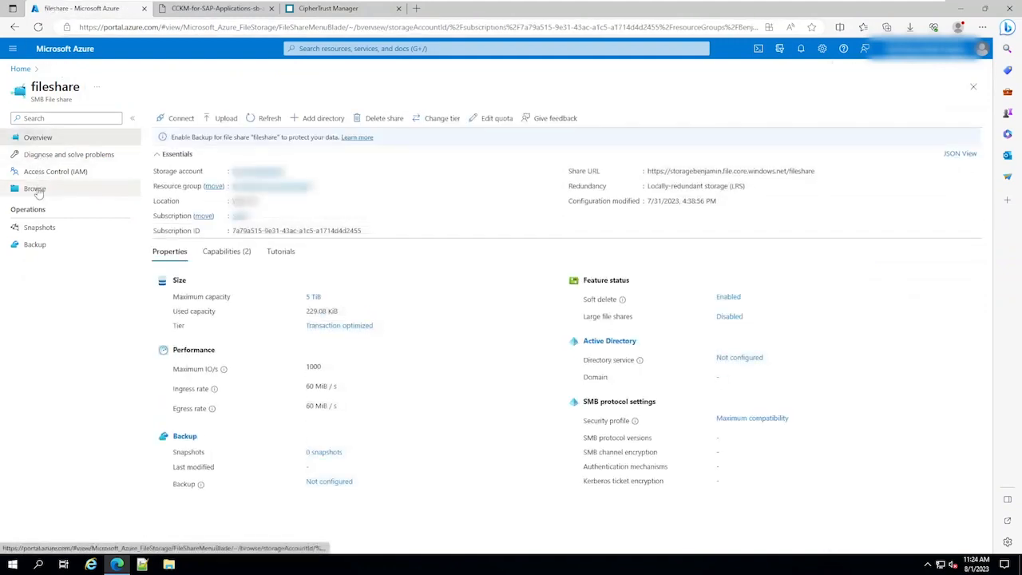
click(36, 190)
click(37, 27)
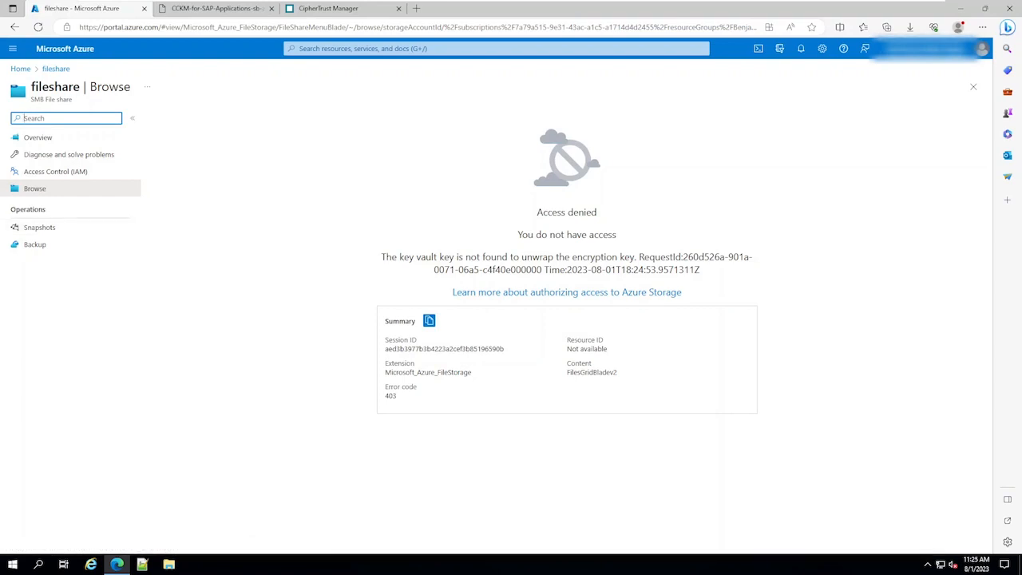
- Recover the soft-deleted CCKM-Encryption-Key in Cloud Key Manager and confirm the recovery
click(337, 8)
click(966, 258)
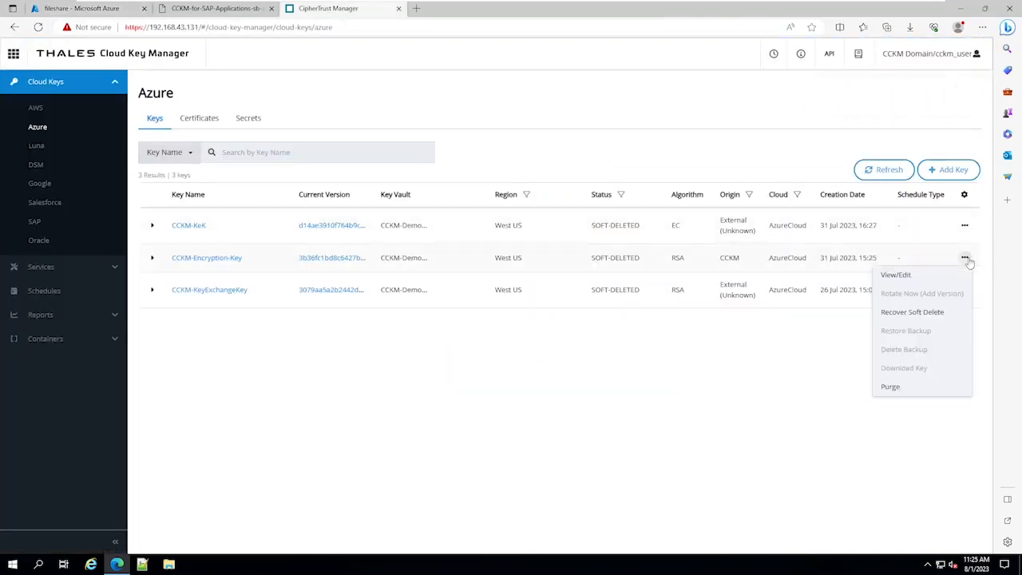
click(918, 313)
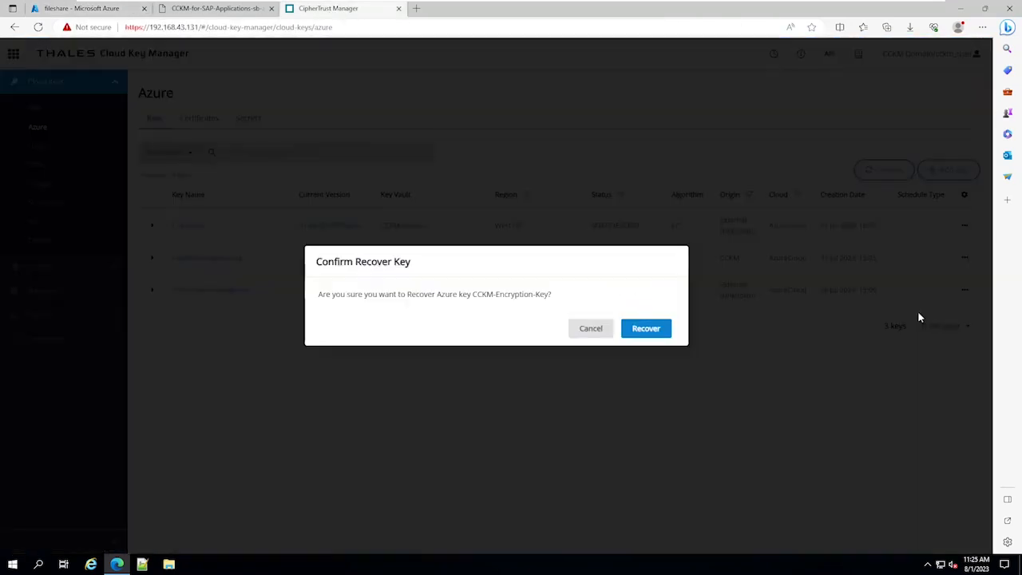
click(646, 328)
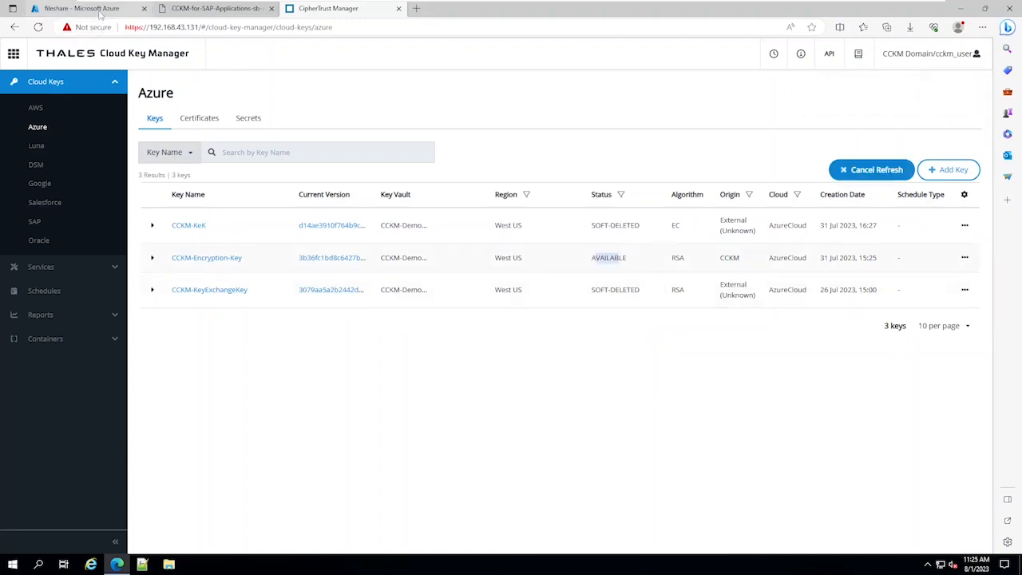
- Reload the fileshare listing in the Azure portal and download the PDF file again
click(99, 9)
click(38, 137)
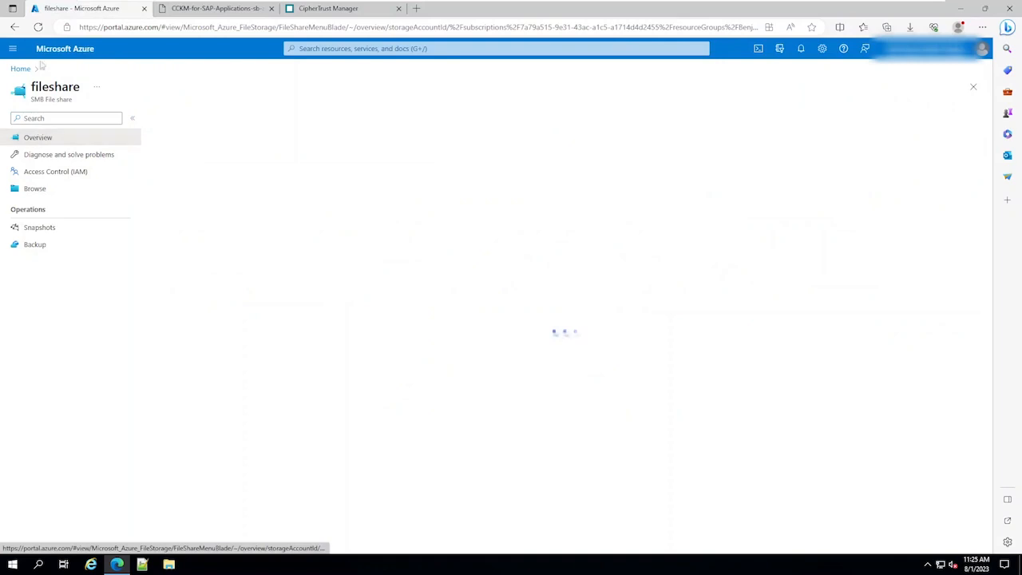
click(39, 27)
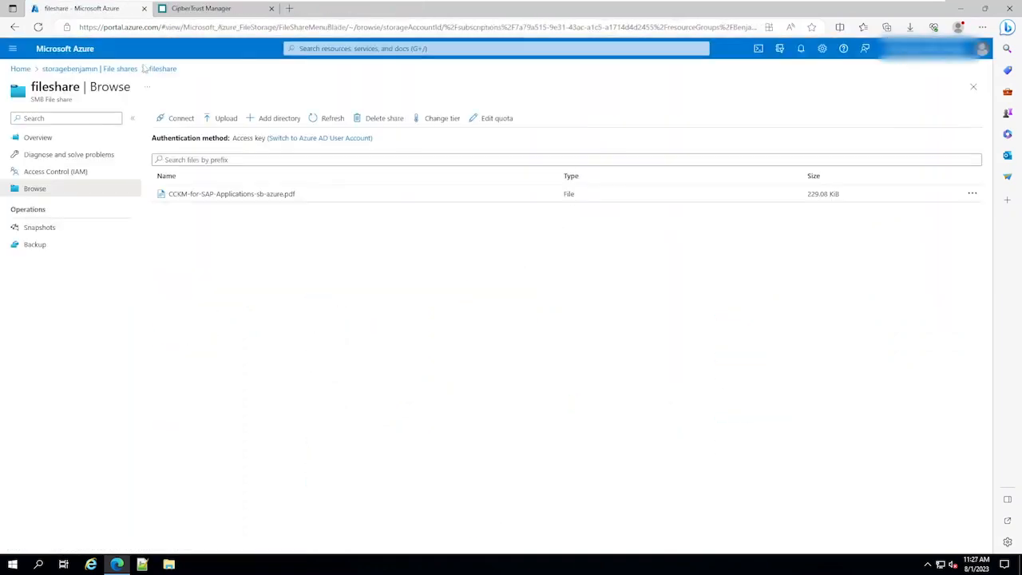
click(212, 199)
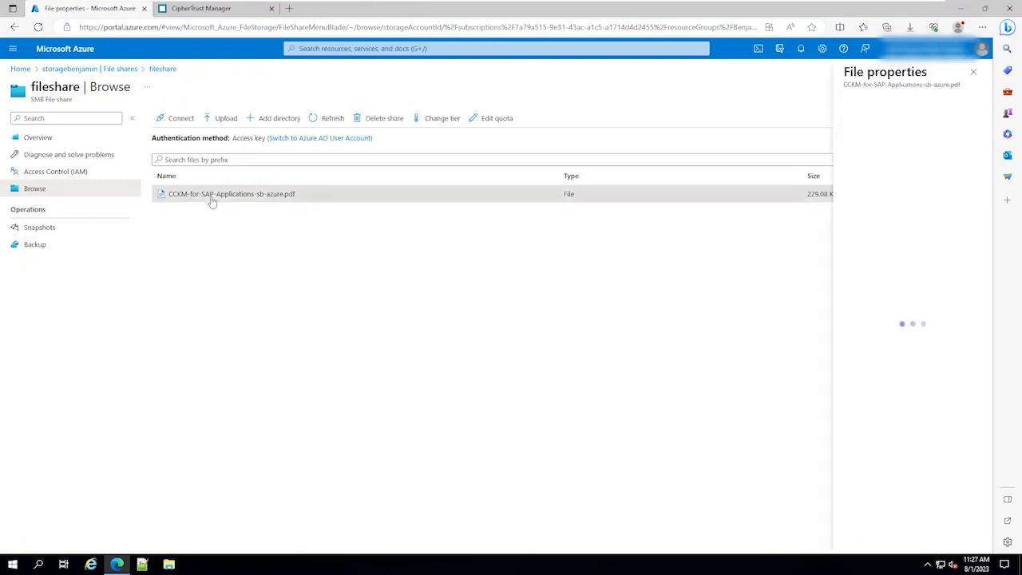
click(871, 104)
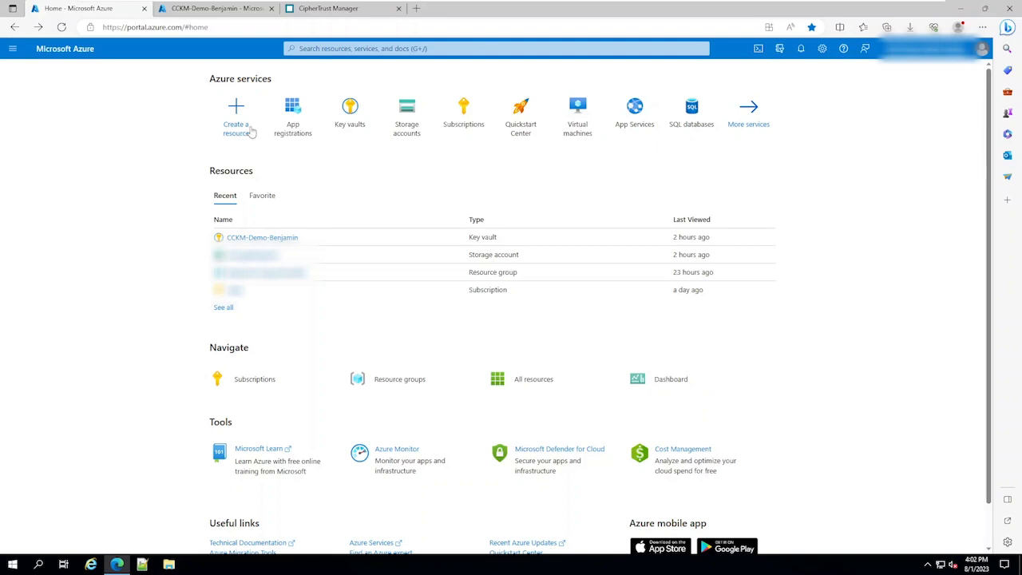
- Open App registrations in the Azure portal and the Connections page in CipherTrust Manager
click(290, 110)
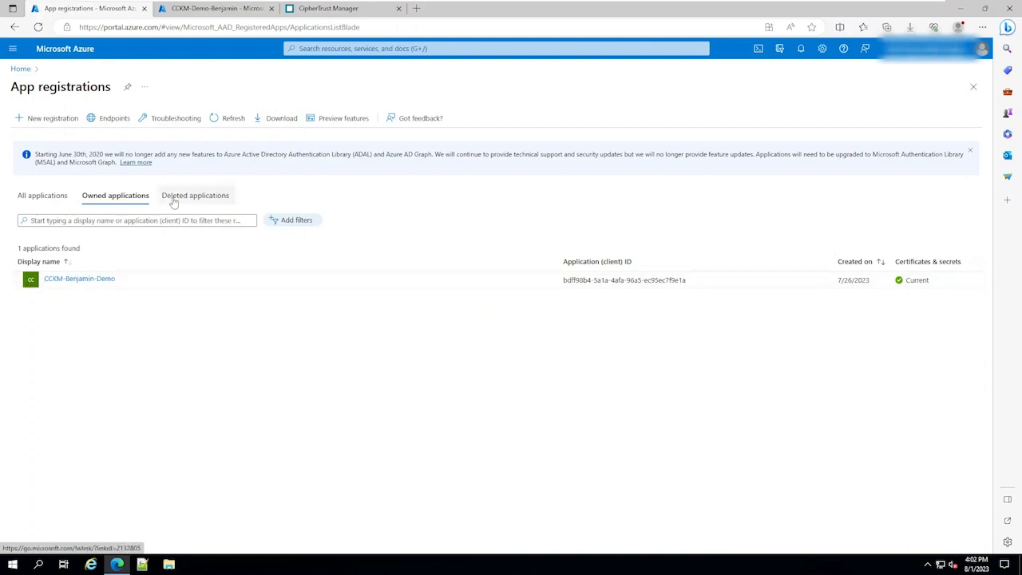
click(324, 10)
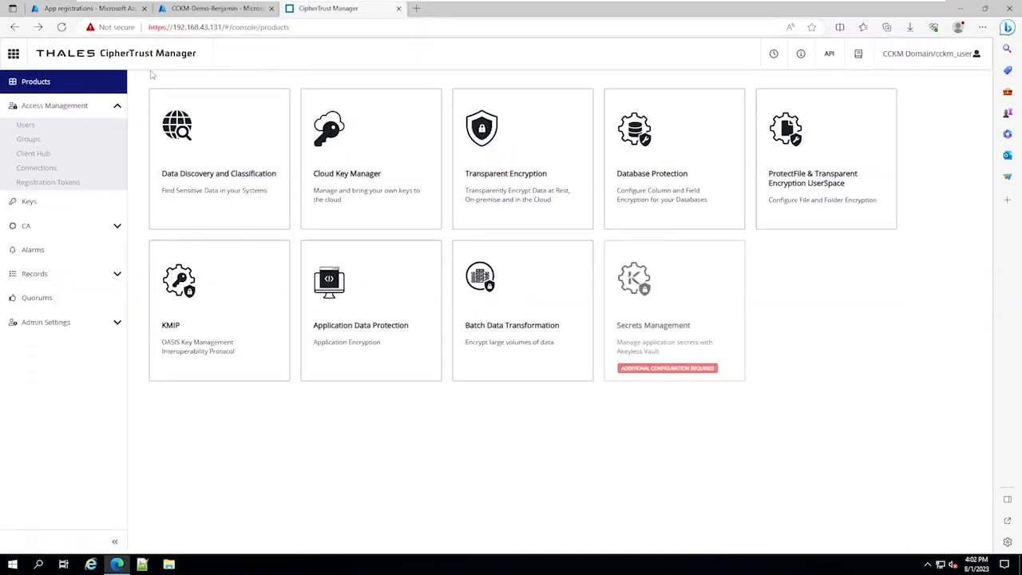
click(37, 168)
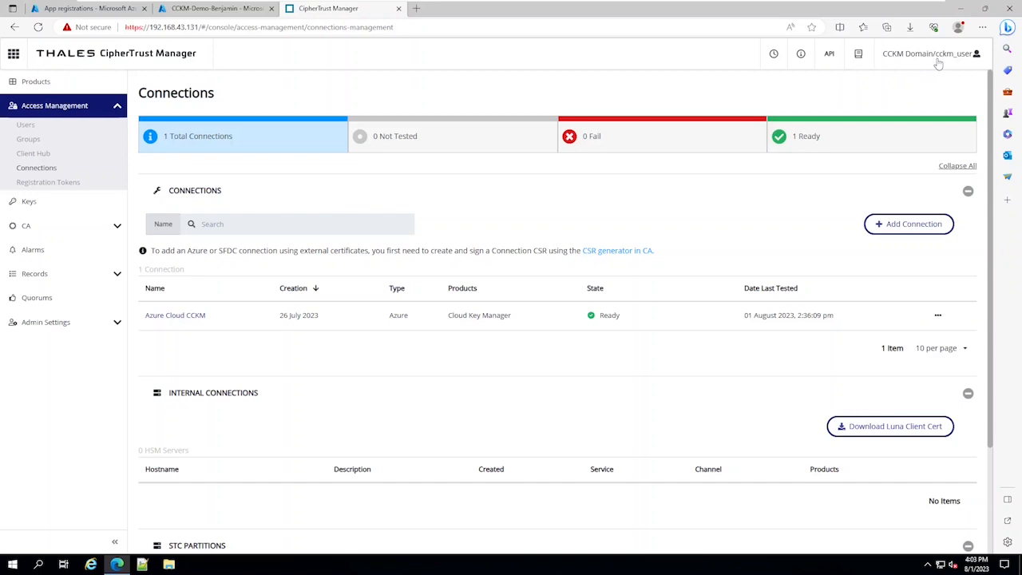
- Test the Azure Cloud CCKM connection
click(938, 315)
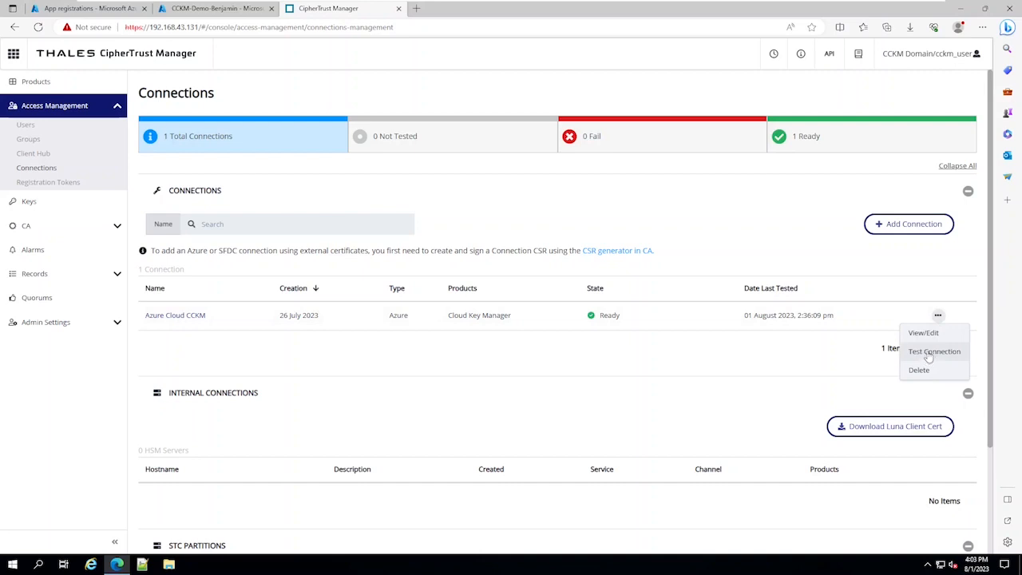
click(928, 355)
double_click(612, 316)
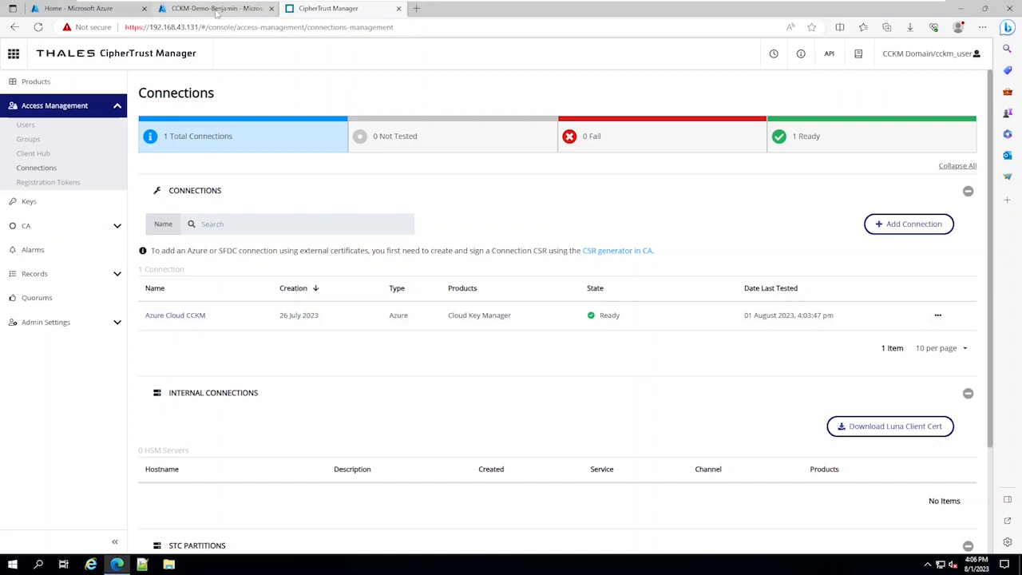
- Select the subscription ID on the CCKM-Demo-Benjamin key vault overview
click(216, 9)
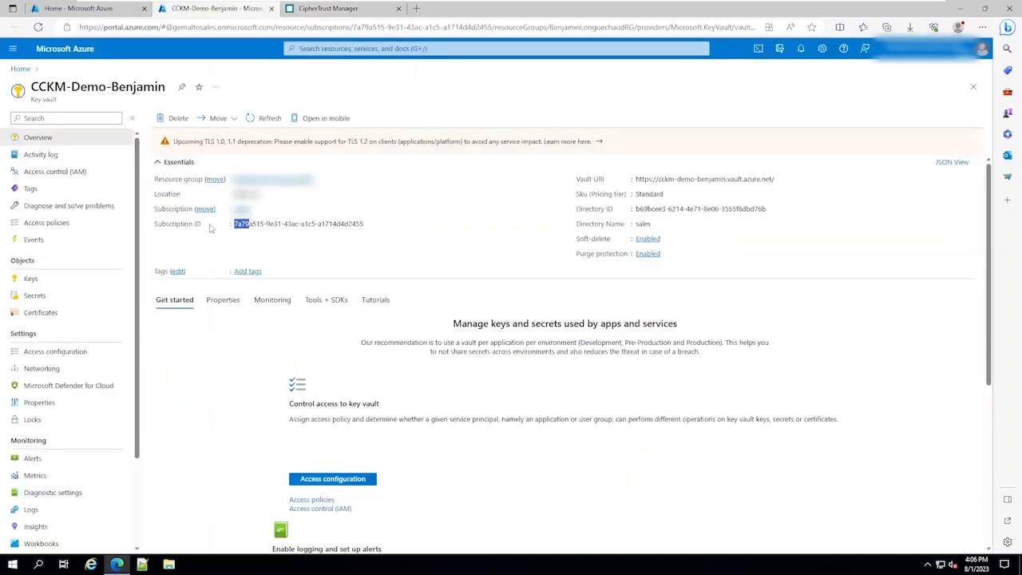
click(236, 225)
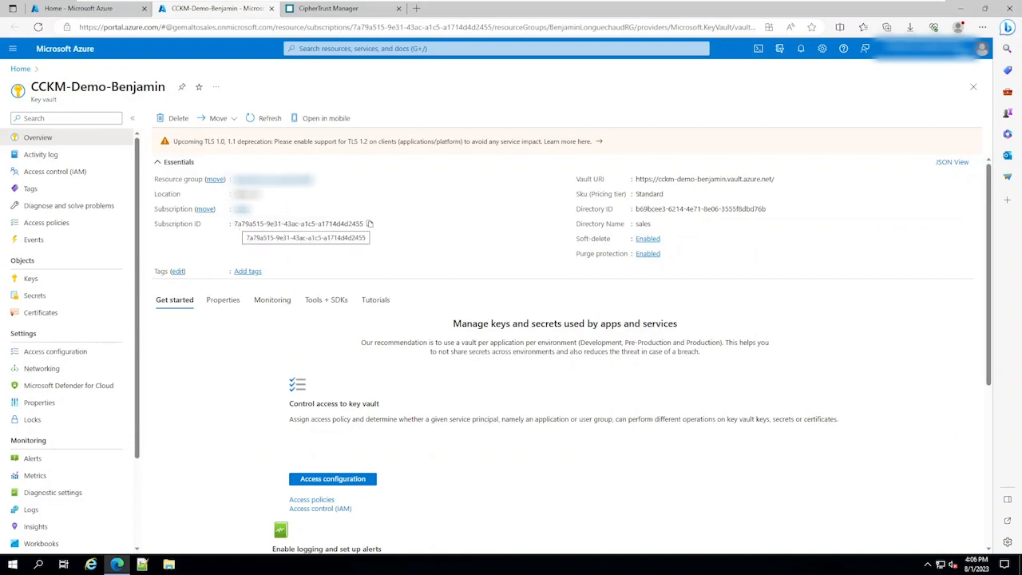
- Return to CipherTrust Manager and open Cloud Key Manager from the products page
click(319, 10)
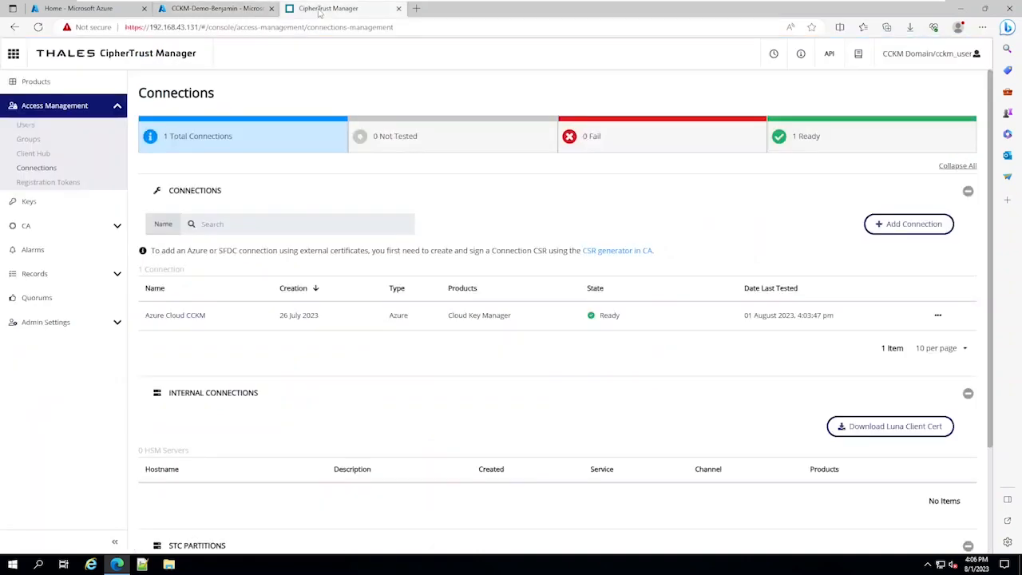
click(13, 53)
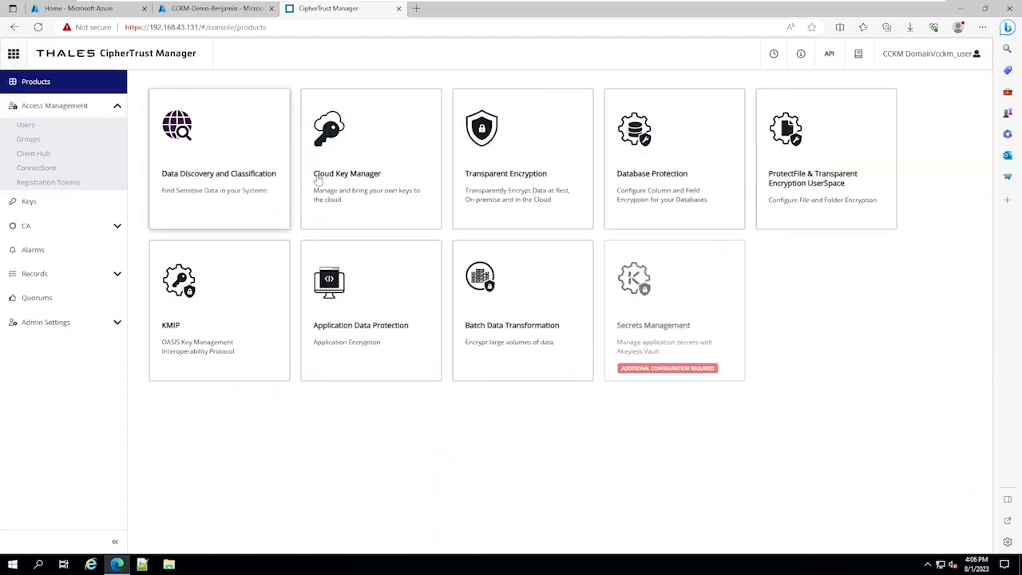
click(346, 151)
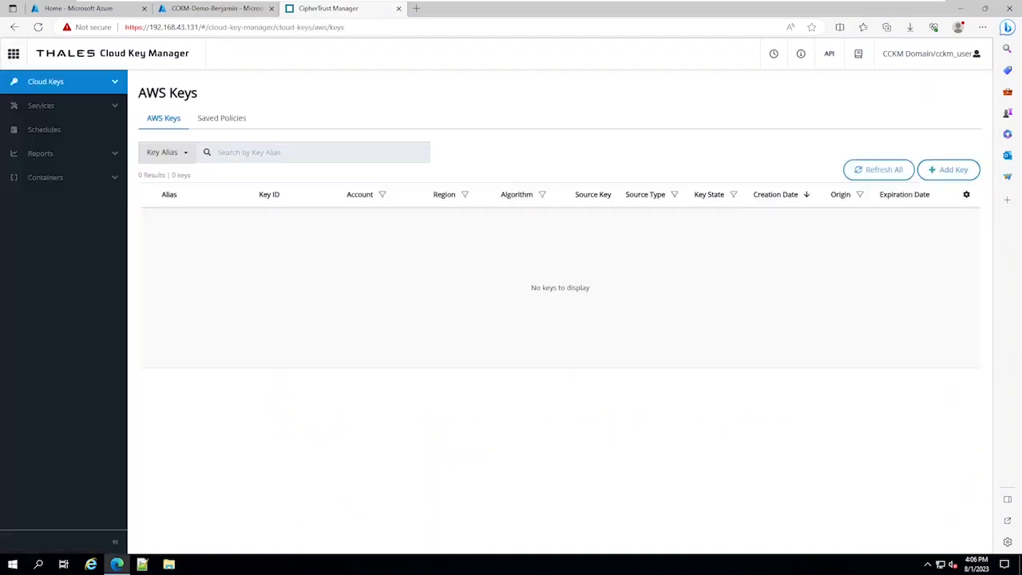
- Open the Azure Key Vaults container list, then the Azure cloud keys list
click(53, 179)
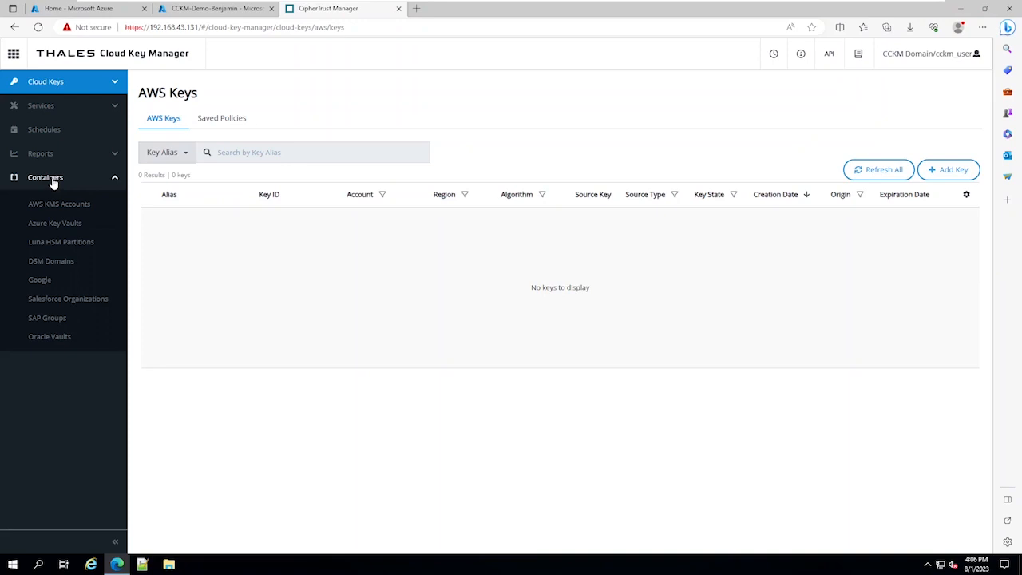
click(60, 225)
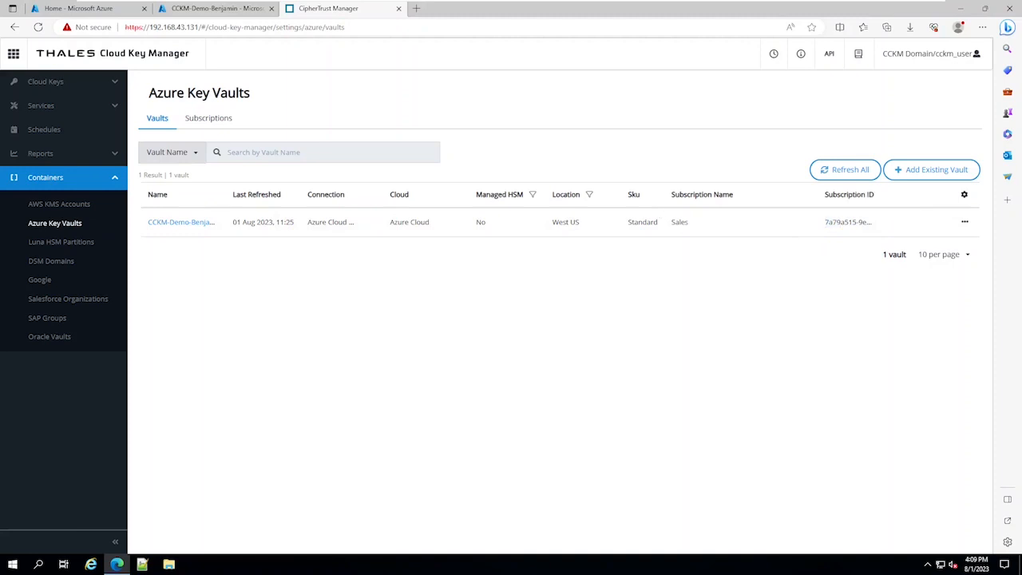
click(61, 83)
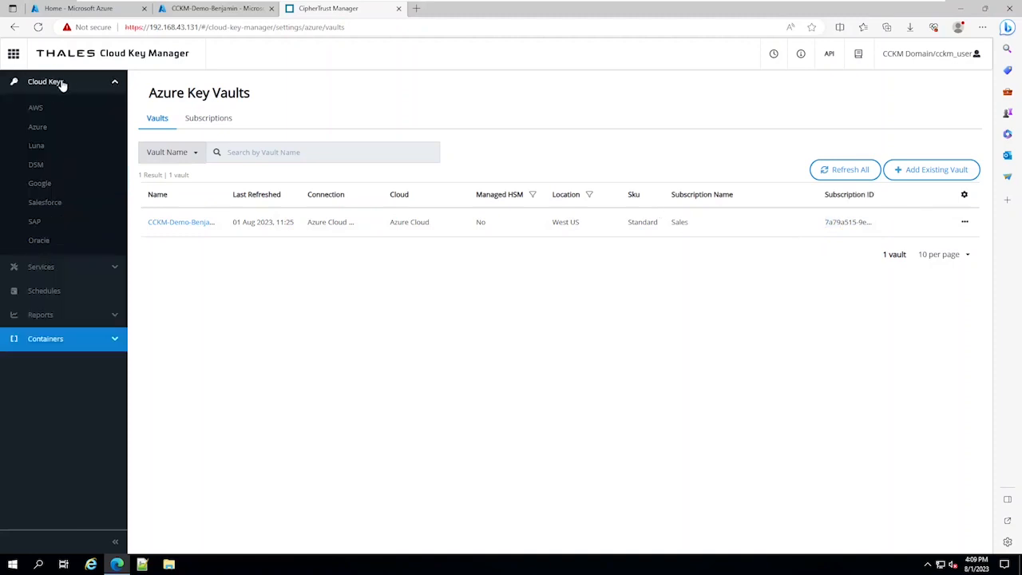
click(37, 128)
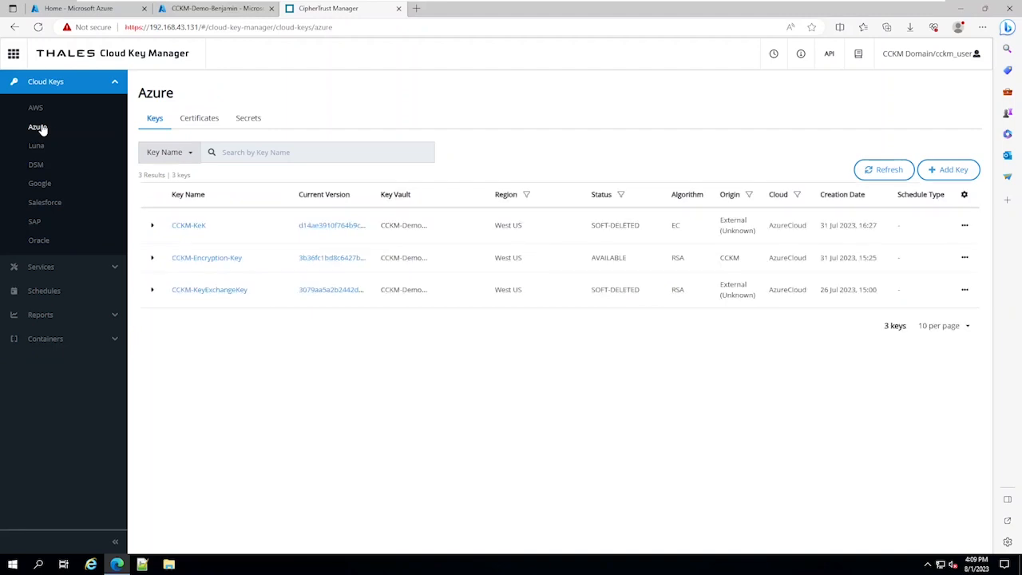
- Start adding an Azure key from CipherTrust (Local) key material, naming the source key TestKey with size 2048
click(970, 174)
click(321, 227)
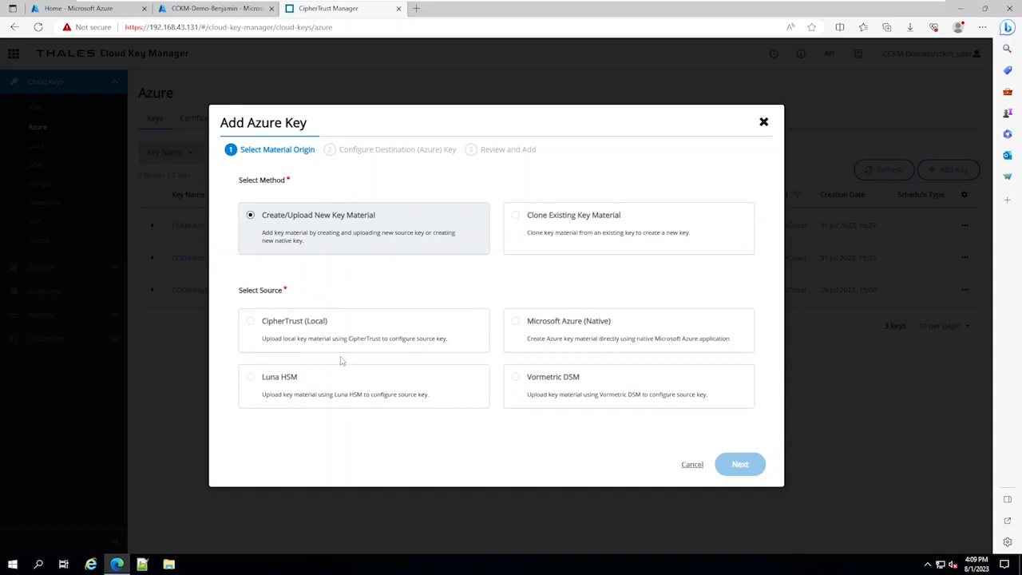
click(331, 337)
click(740, 464)
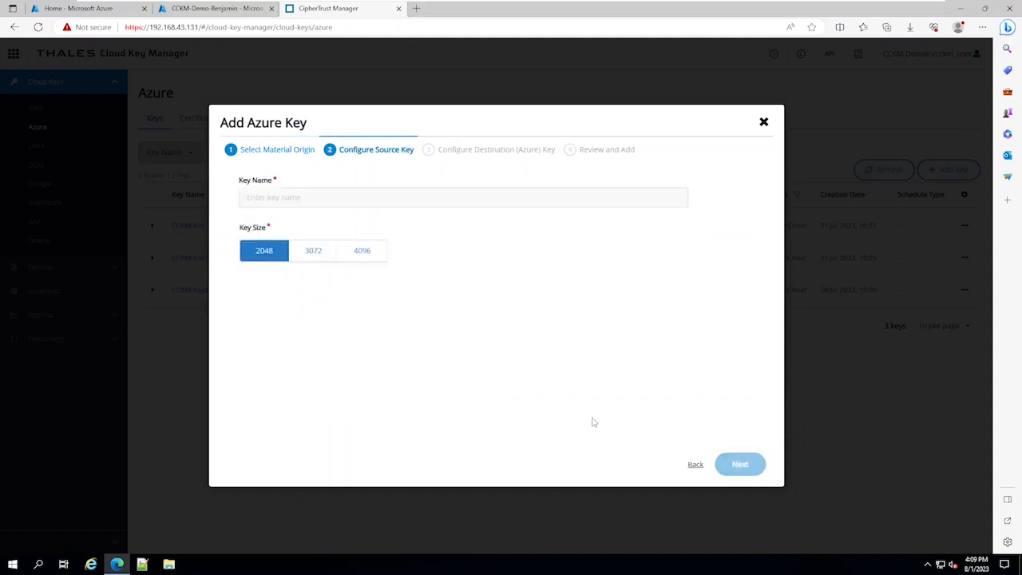
click(343, 197)
text(TestKey)
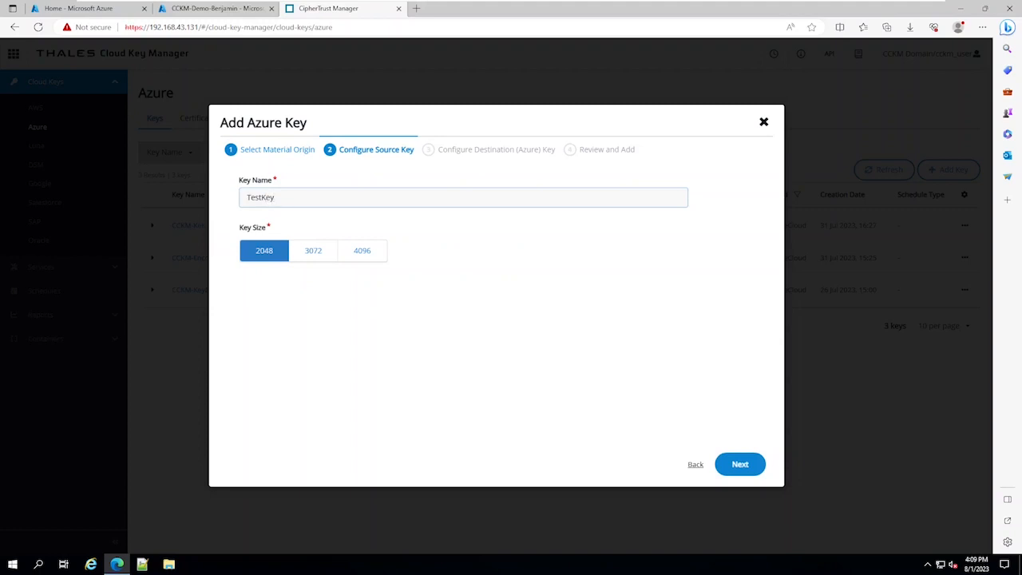
click(741, 463)
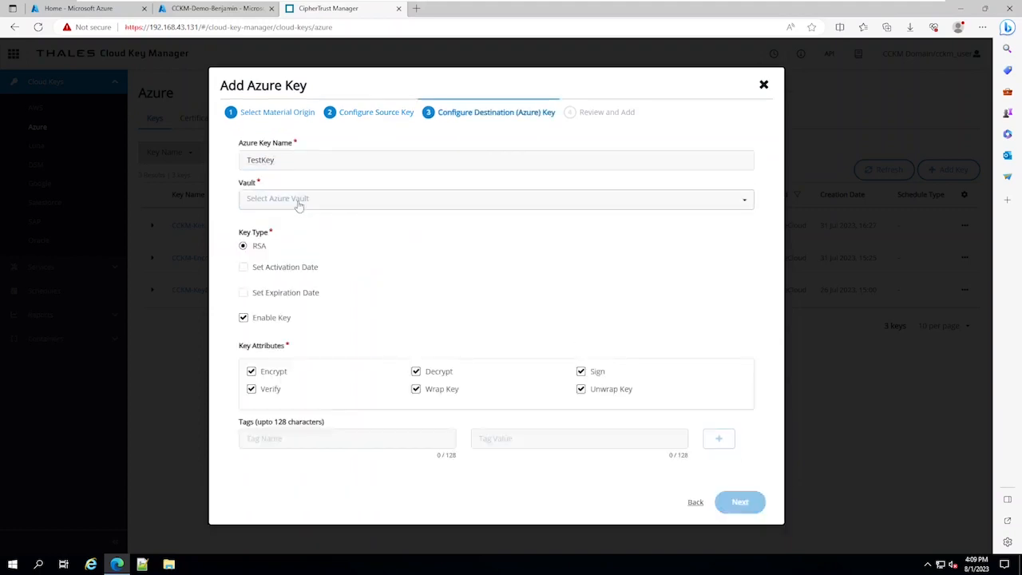
- Place the TestKey in the CCKM-Demo-Benjamin vault with default attributes and add the key
click(298, 202)
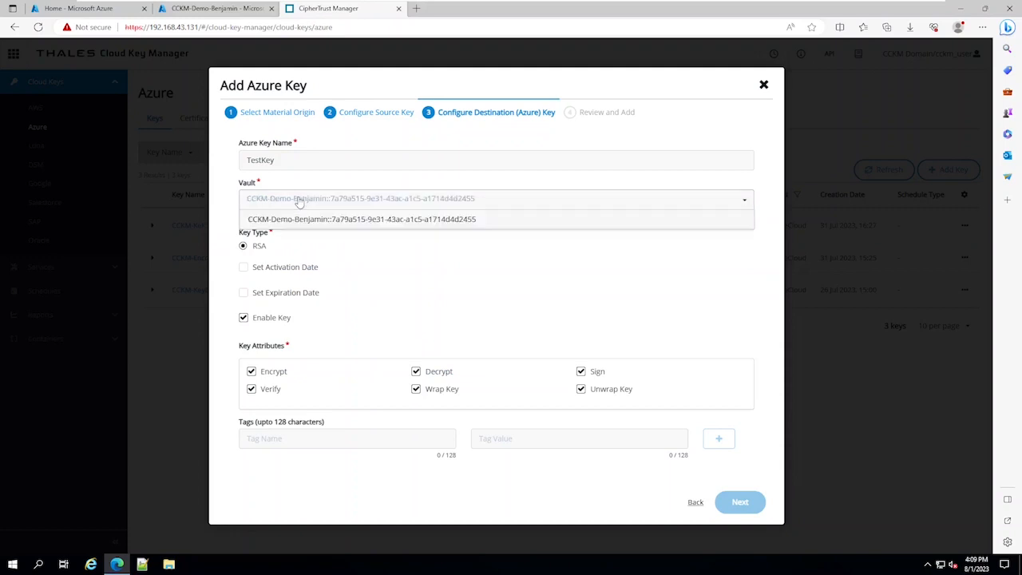
click(297, 219)
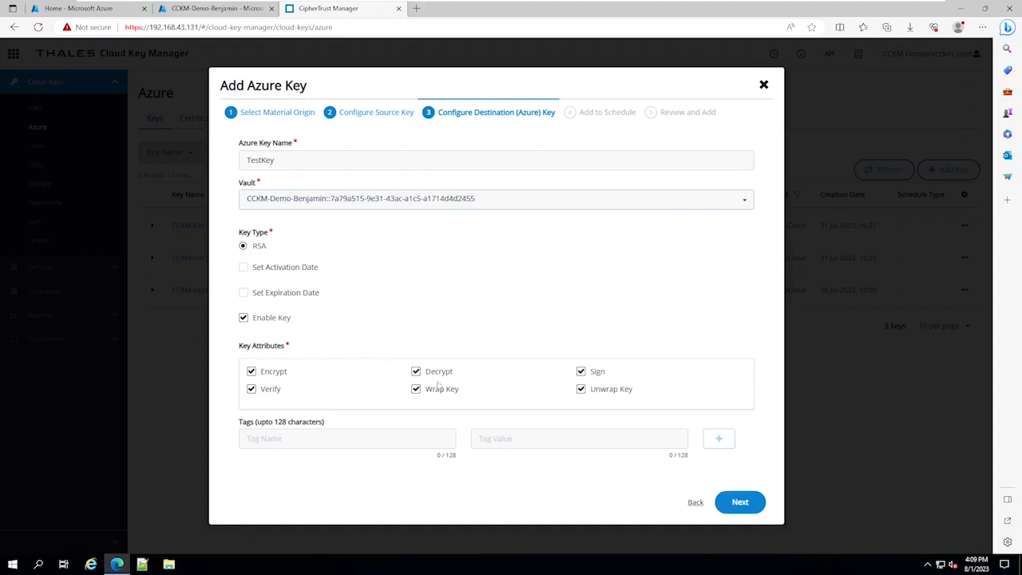
click(748, 506)
click(747, 467)
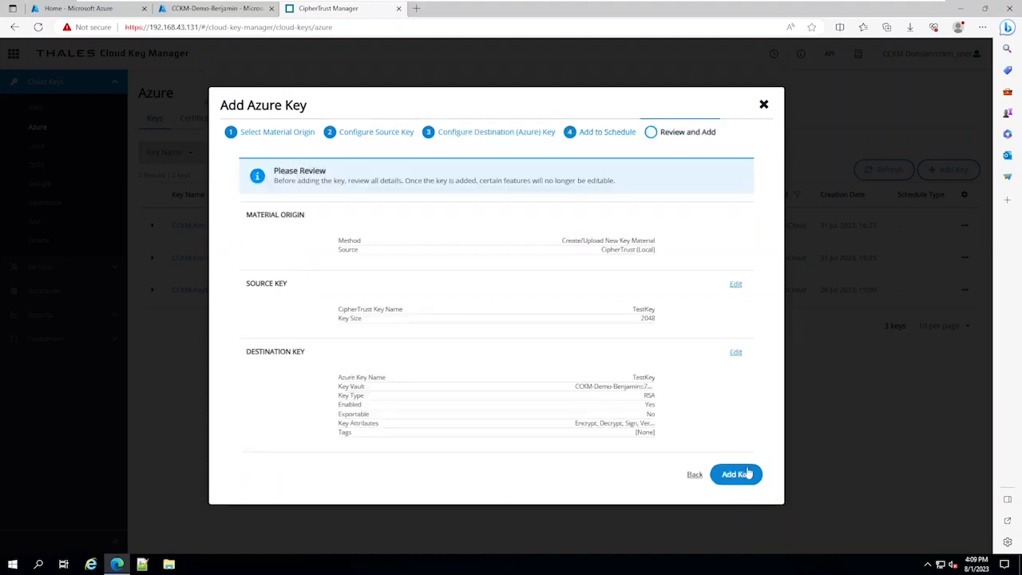
click(737, 476)
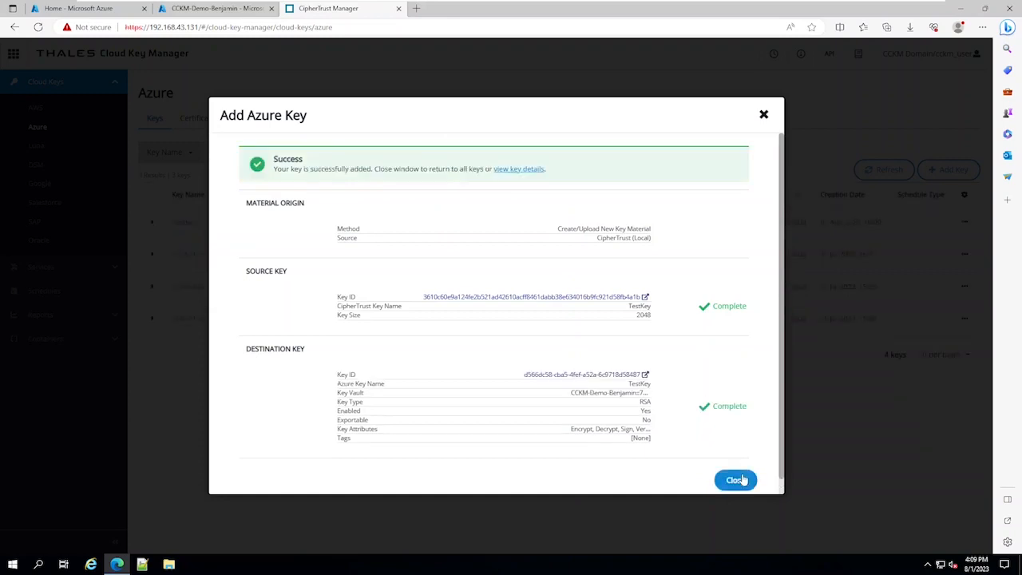
click(735, 481)
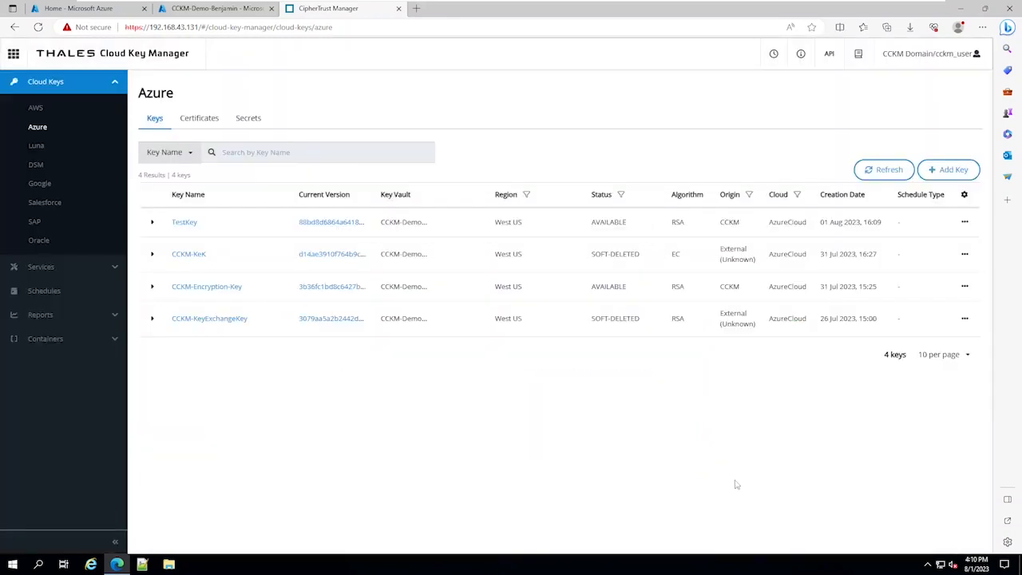
- Switch to the Azure portal and open TestKey in the key vault's Keys list
click(221, 10)
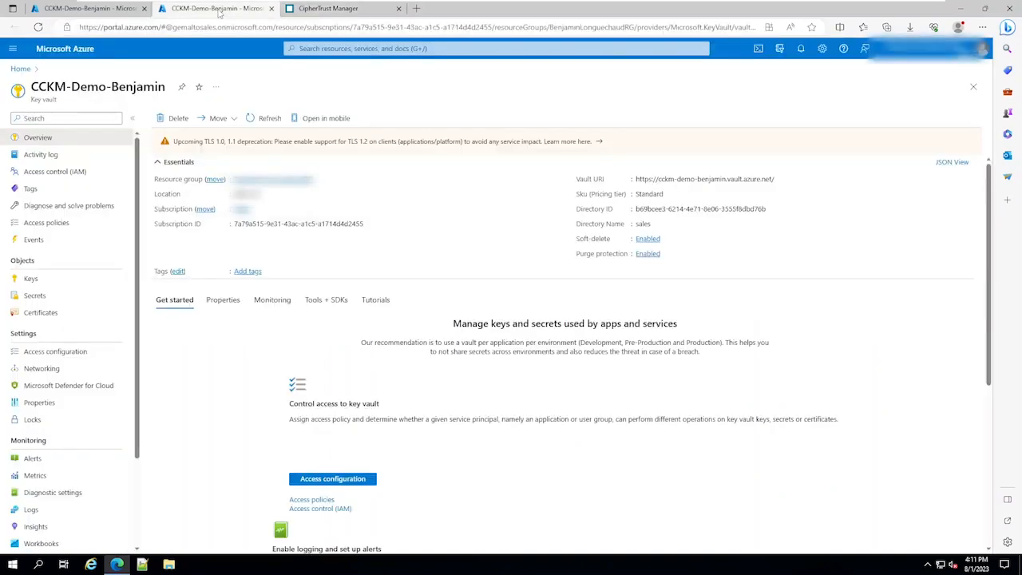
click(44, 281)
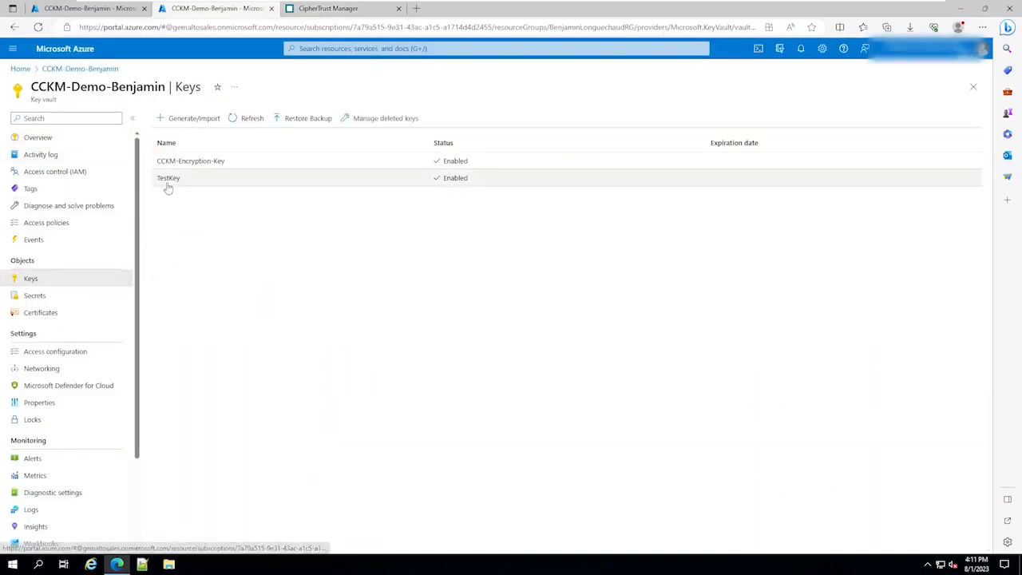
click(167, 185)
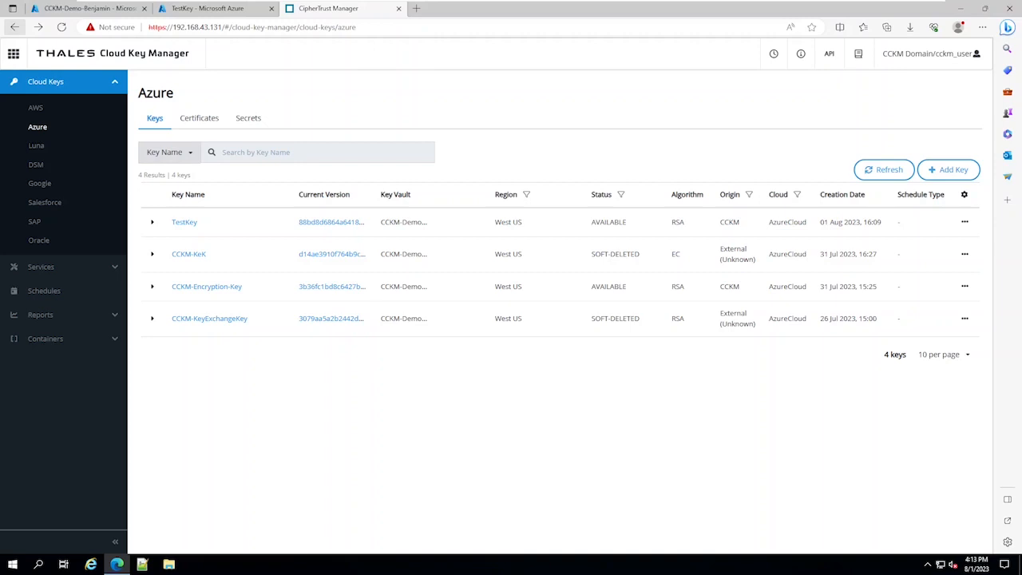
- Create a Key Rotation schedule named TestSchedule for the Azure cloud with default timing
click(51, 294)
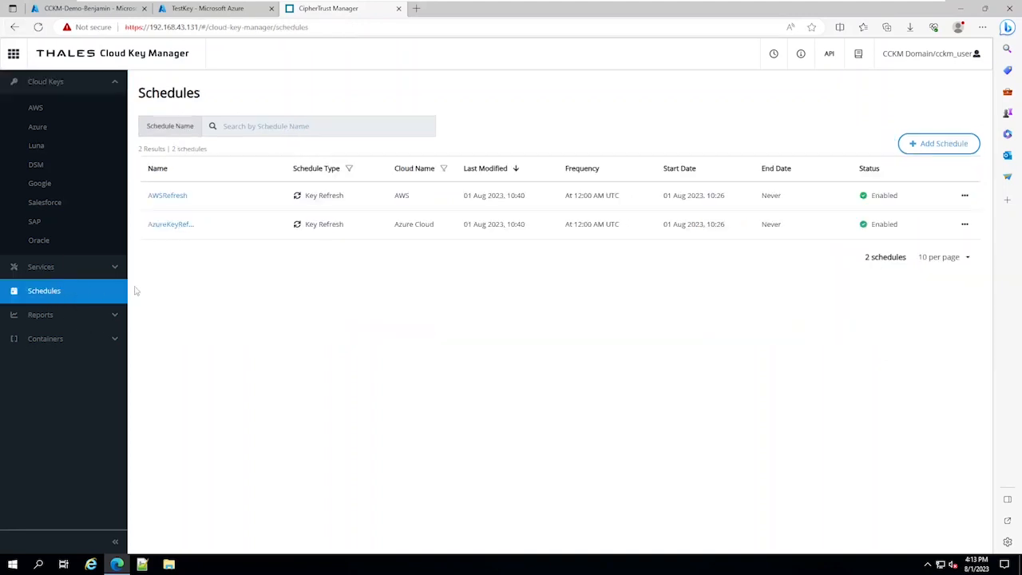
click(938, 144)
click(366, 231)
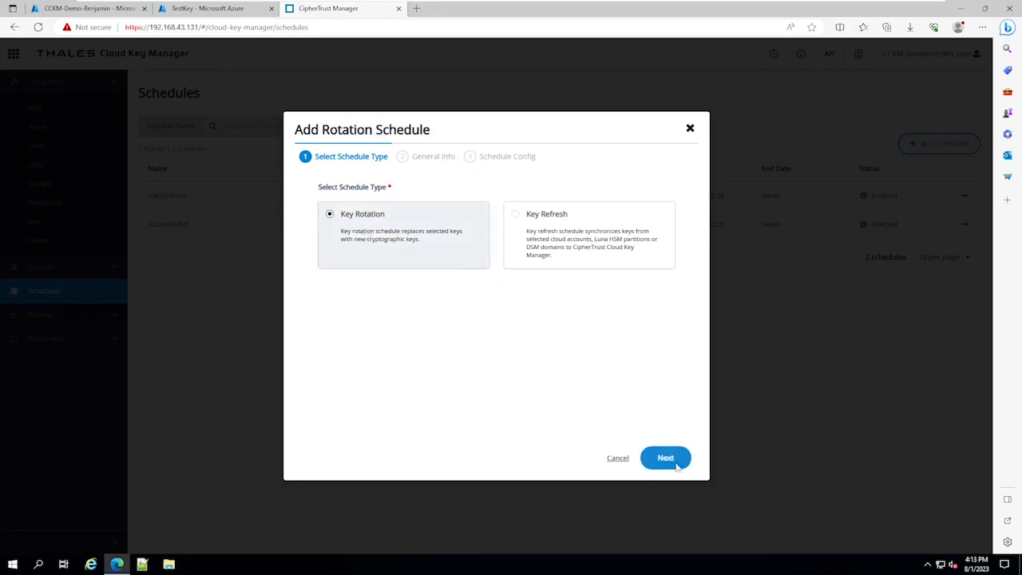
click(662, 458)
text(TestSchedule)
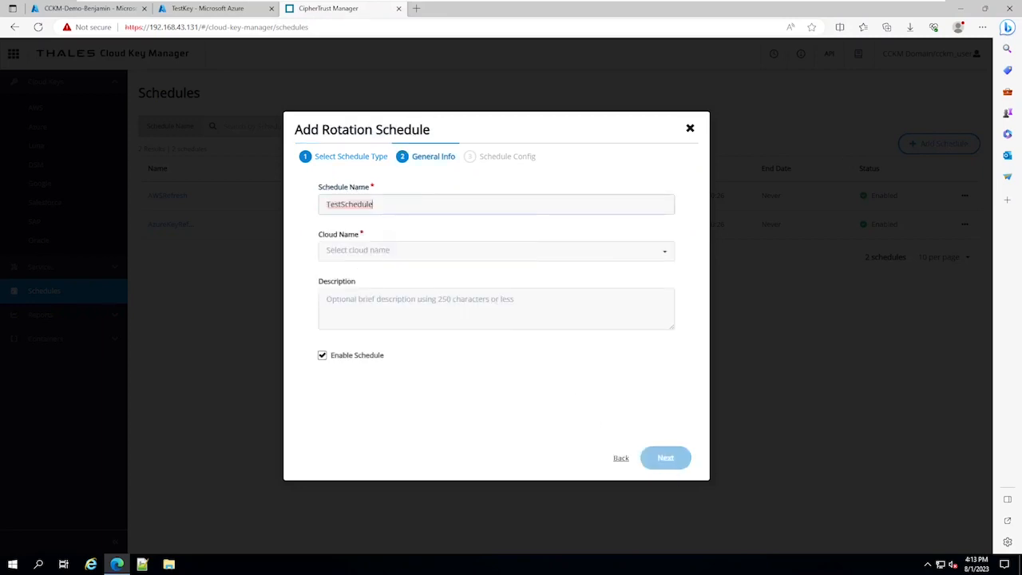
click(385, 251)
click(365, 292)
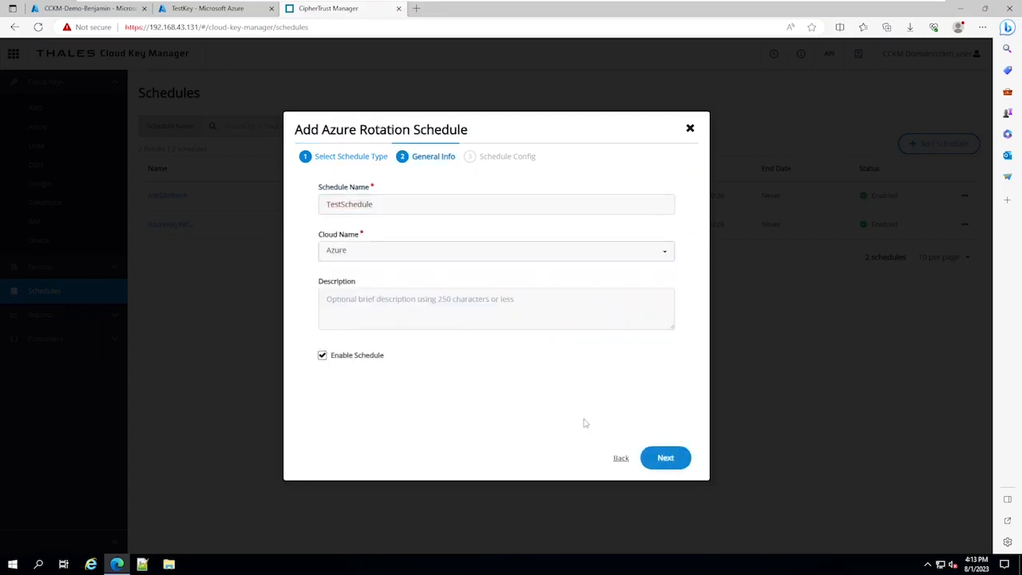
click(653, 456)
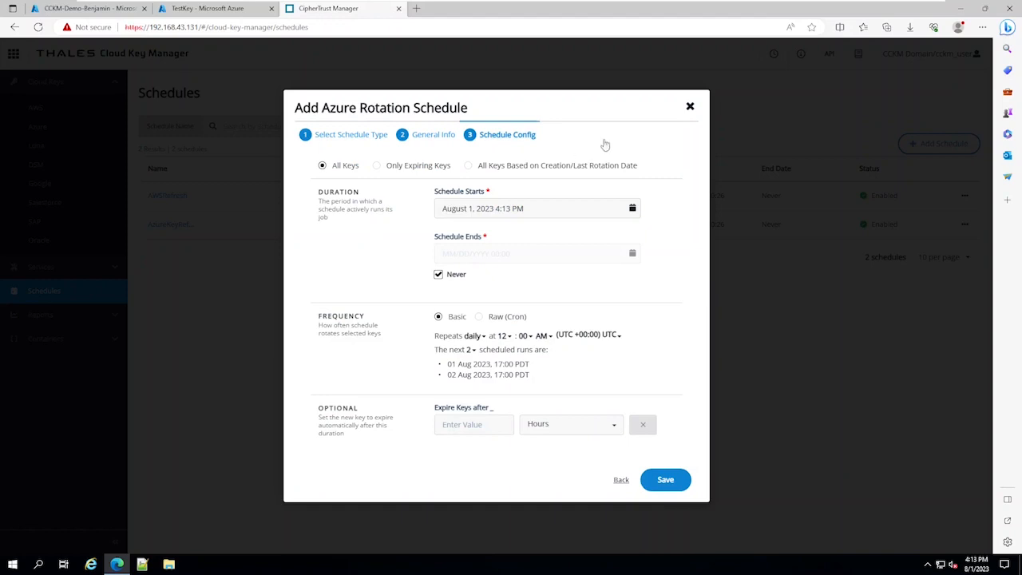
click(664, 481)
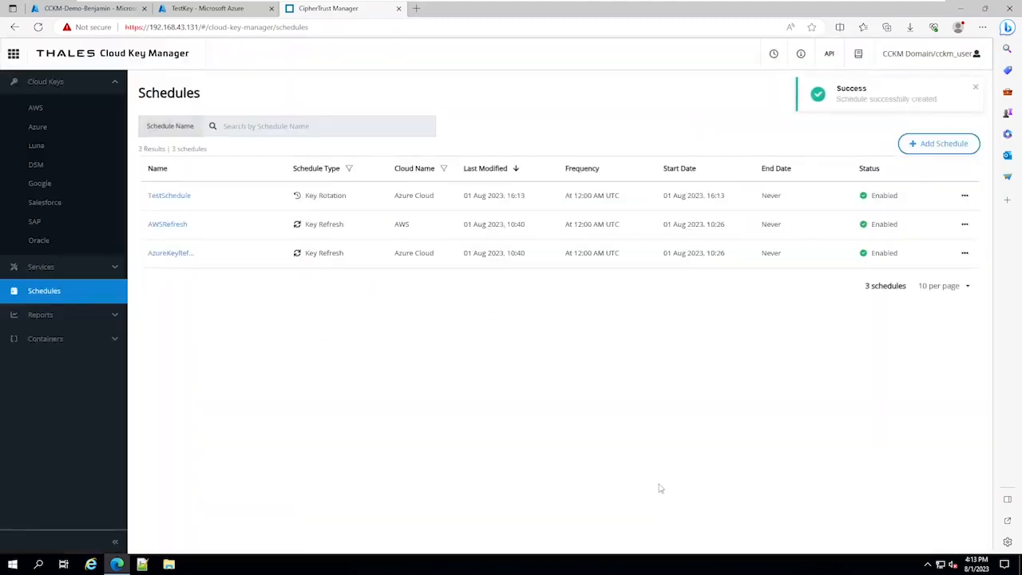